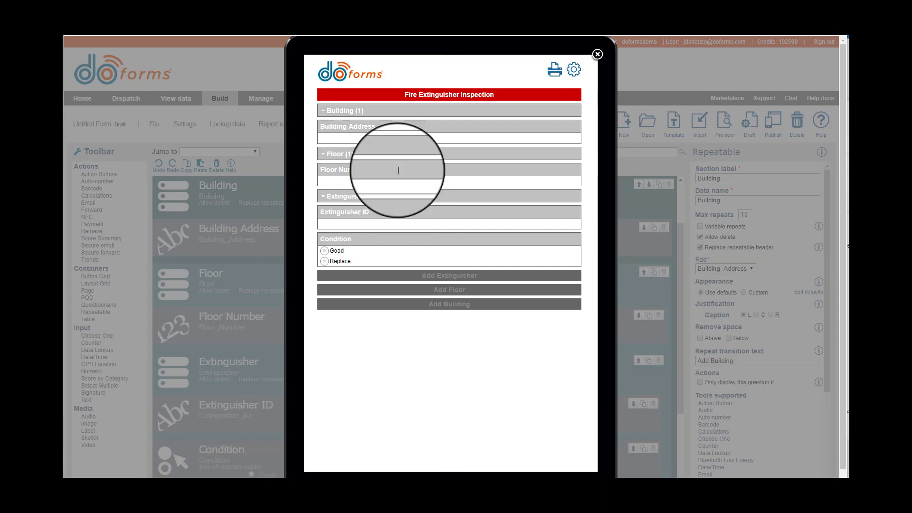
Fill in the first building's street address in the form preview and set its floor number to 3.
click(350, 138)
text(14 C)
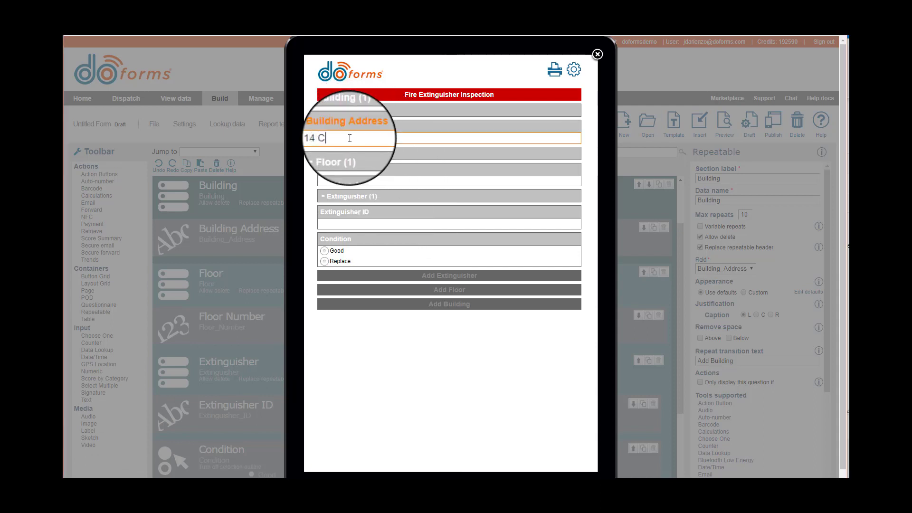
text(ommerce)
click(338, 180)
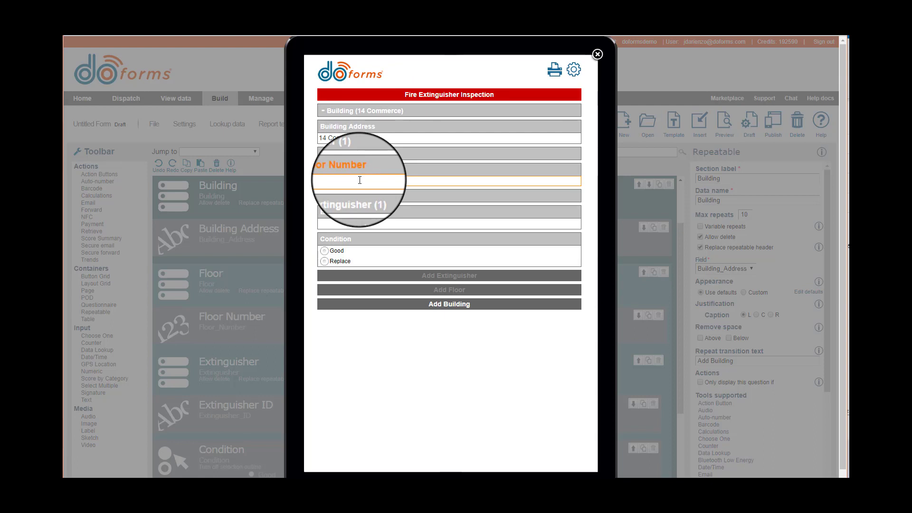
text(3)
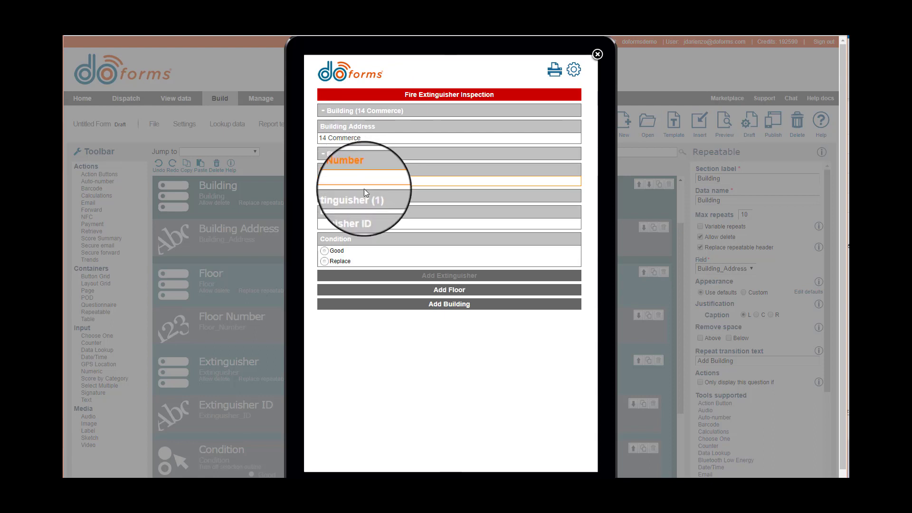
Enter extinguisher ID 43536436 on floor 3 and mark its condition as Good.
click(344, 223)
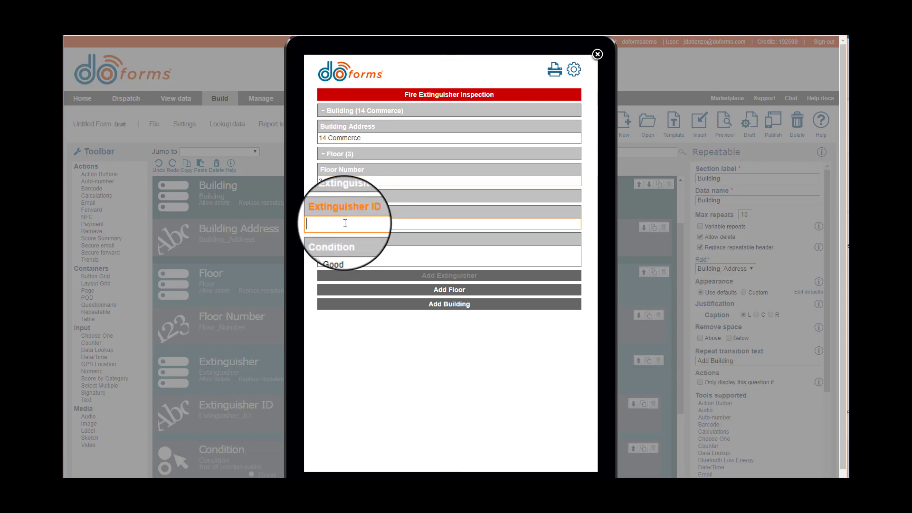
text(43536436)
click(325, 253)
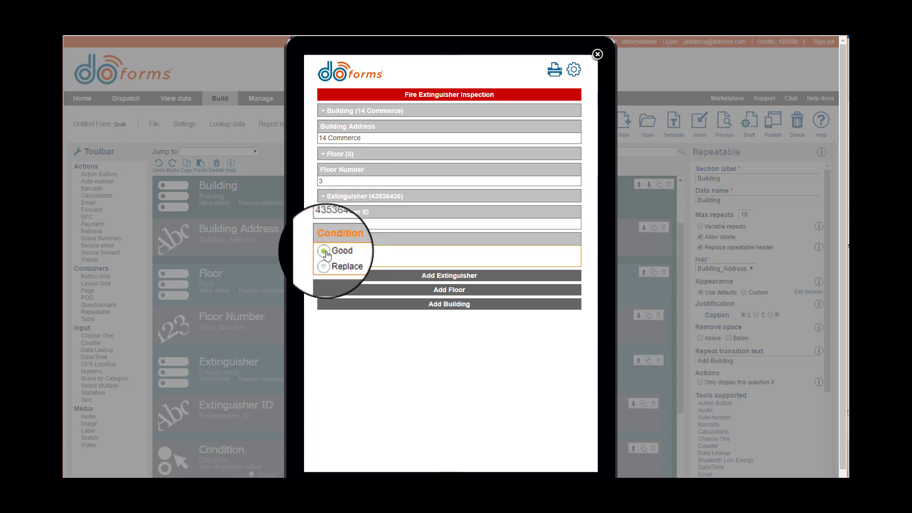
Add a second extinguisher on floor 3 with ID 47474 and mark its condition as Replace.
click(388, 279)
click(370, 299)
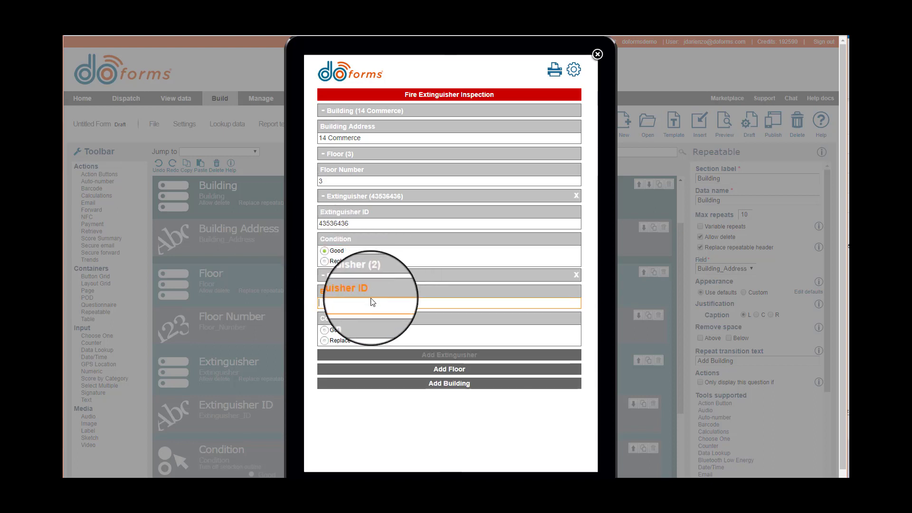
text(4)
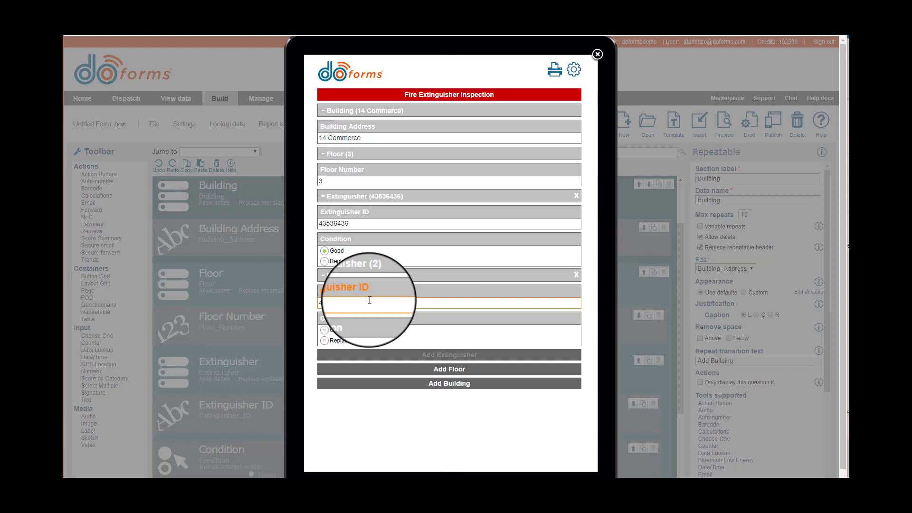
text(7474)
click(324, 340)
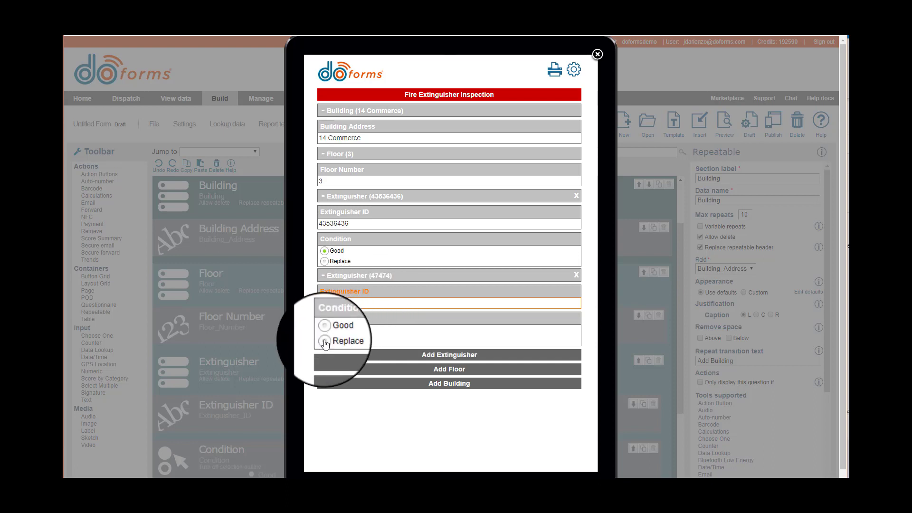
Add floor 4 to the first building, with extinguisher ID 757665858 in Good condition.
click(414, 373)
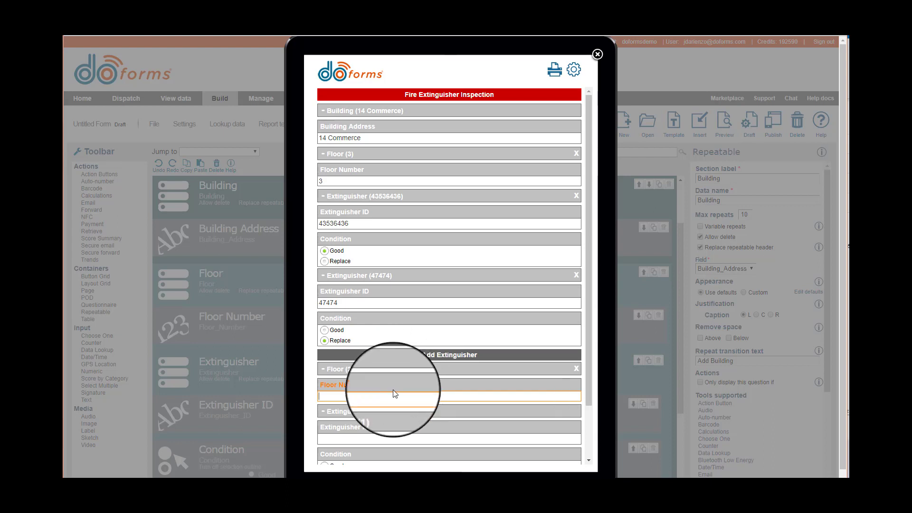
text(4)
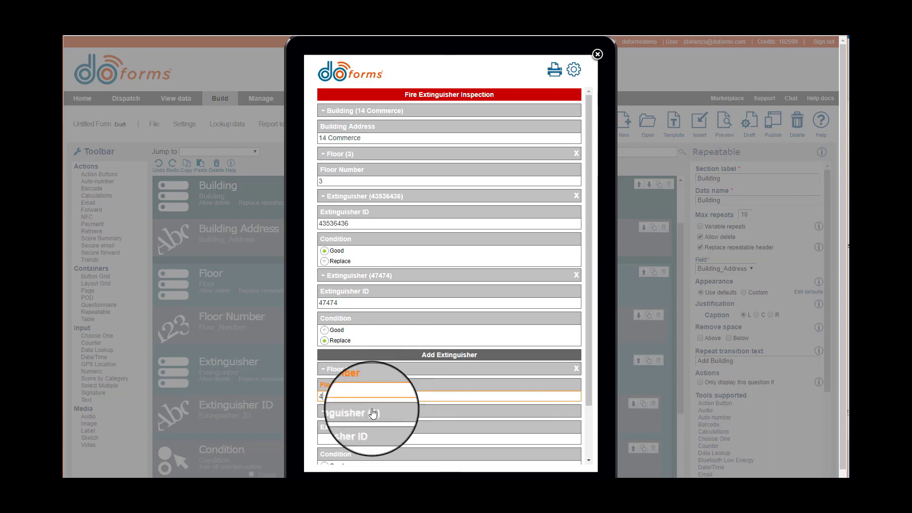
click(347, 437)
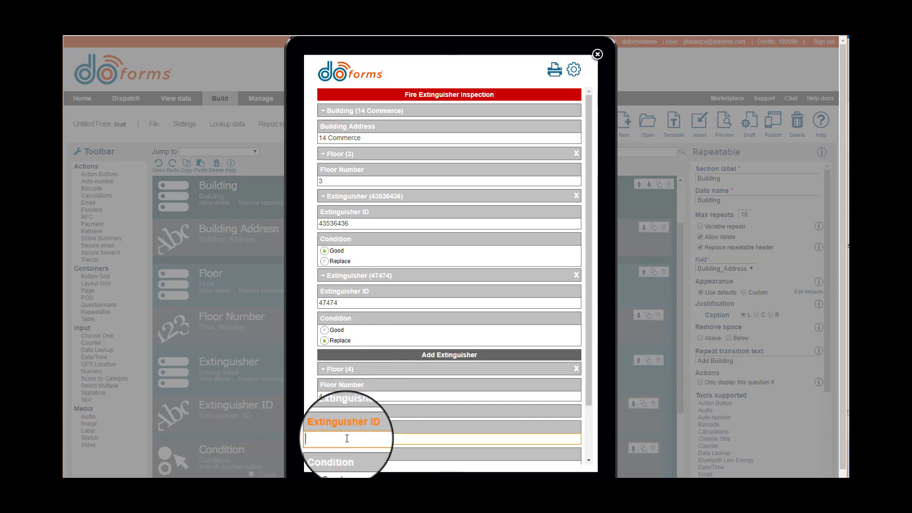
text(757665858)
scroll(350, 436, down, 2)
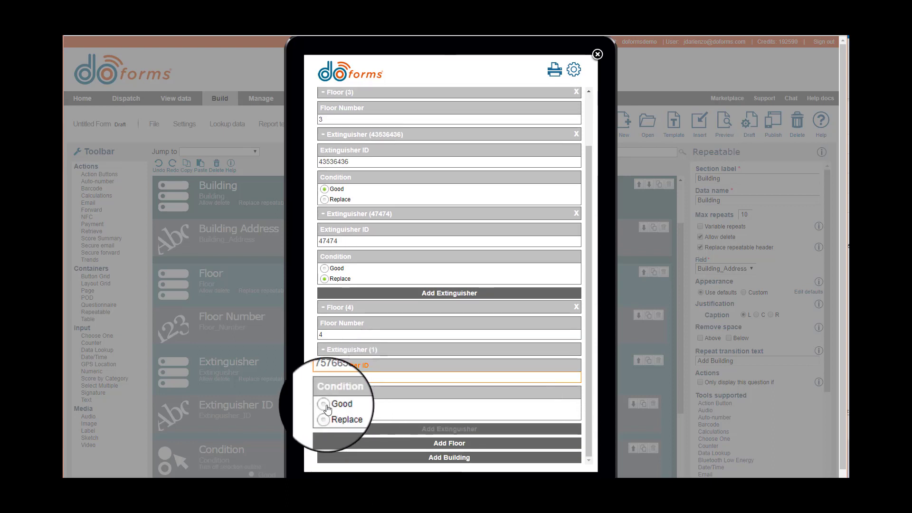
click(366, 414)
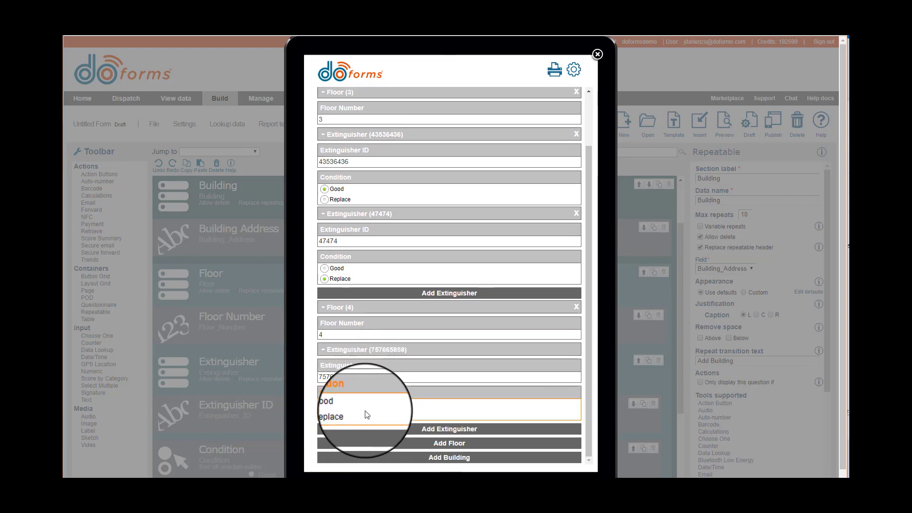
Add a second building, fill in its street address and set its floor number to 1.
click(387, 459)
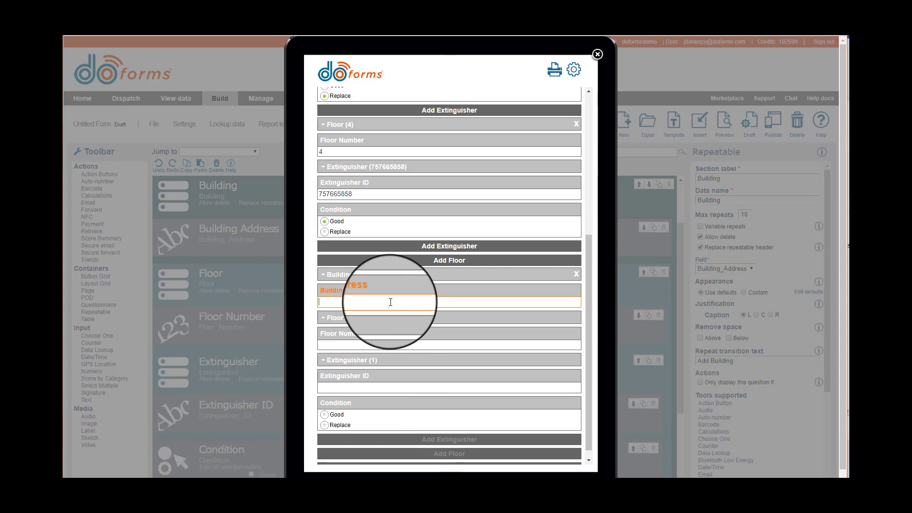
text(23 Main)
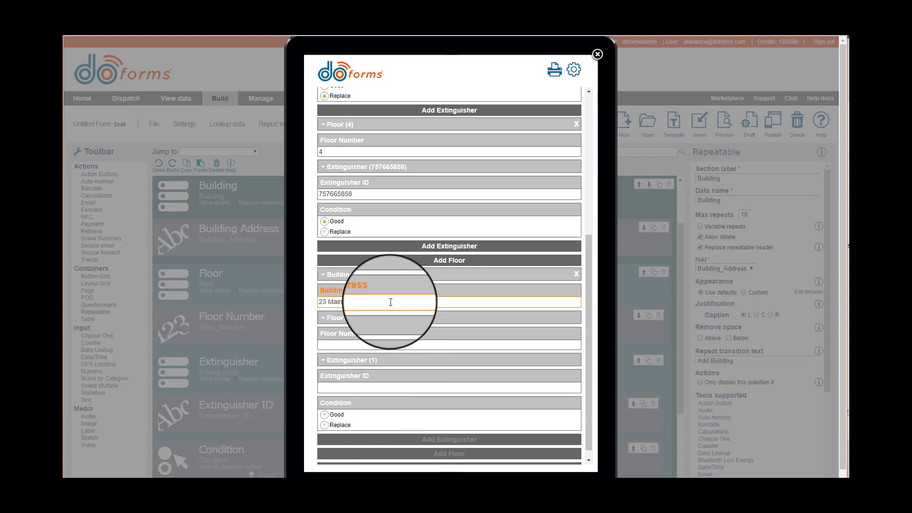
text( St)
click(352, 343)
text(1)
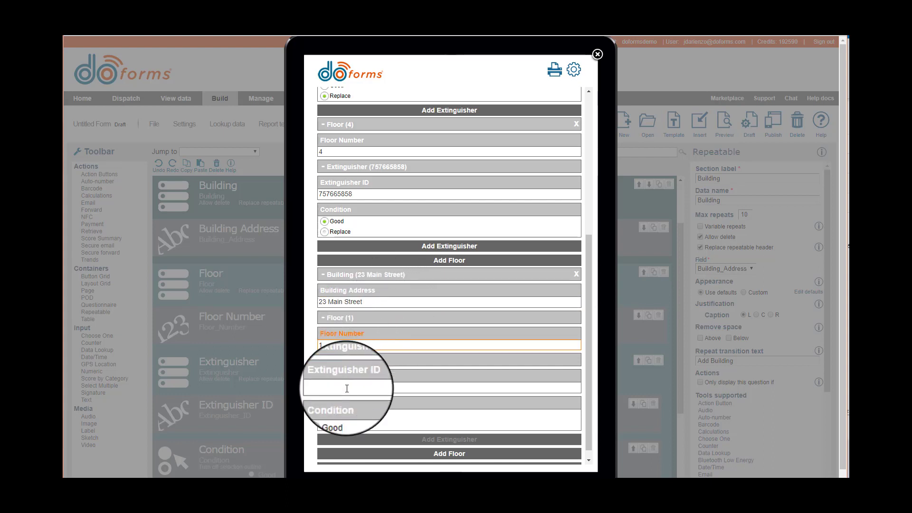
Enter extinguisher ID 546346 for the second building's floor and mark its condition as Good.
click(347, 388)
text(646346)
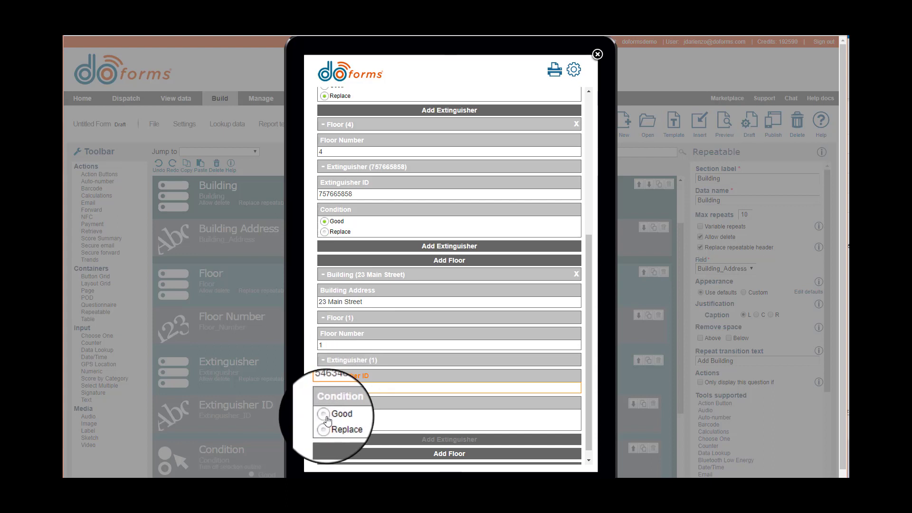
click(325, 414)
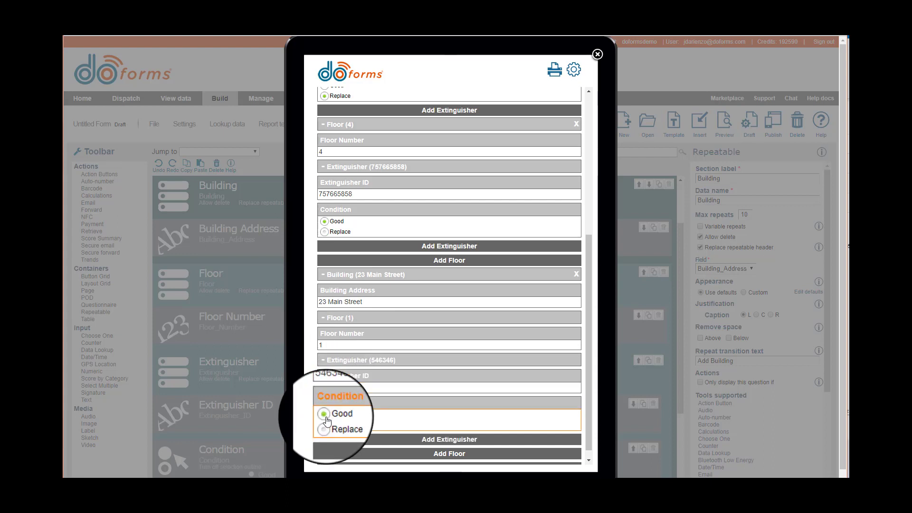
Collapse both building sections and re-expand the first one to review its entries before closing the form preview.
click(326, 274)
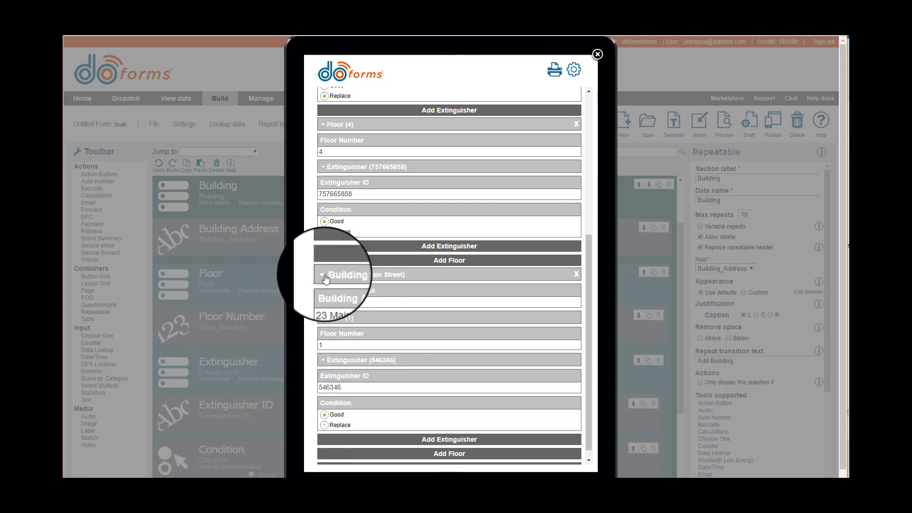
click(324, 276)
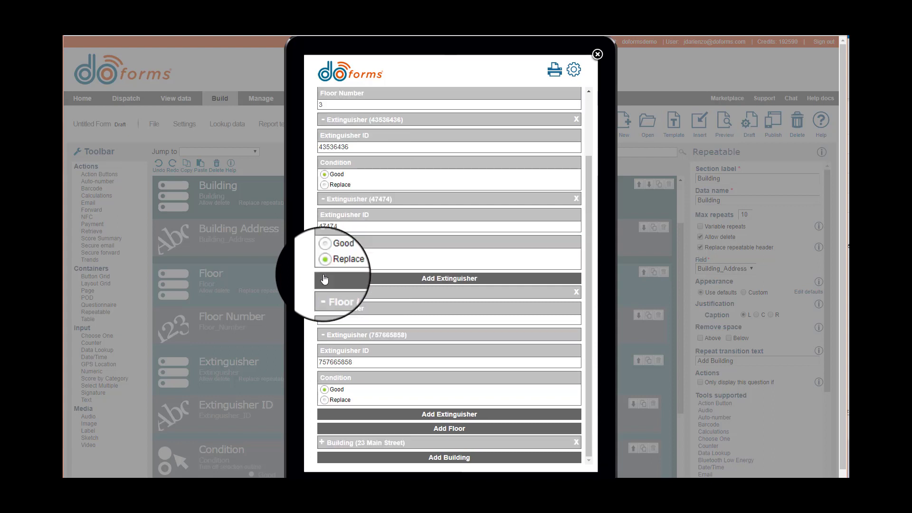
scroll(325, 106, up, 8)
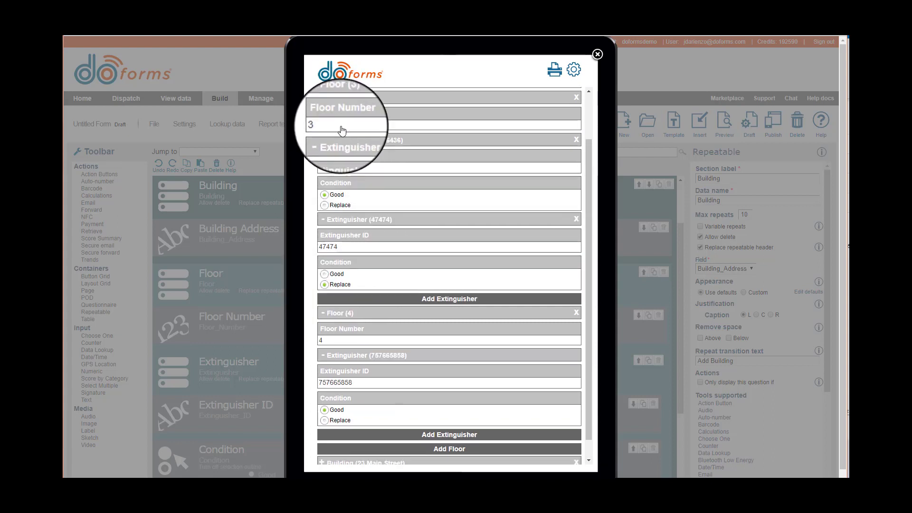
click(326, 114)
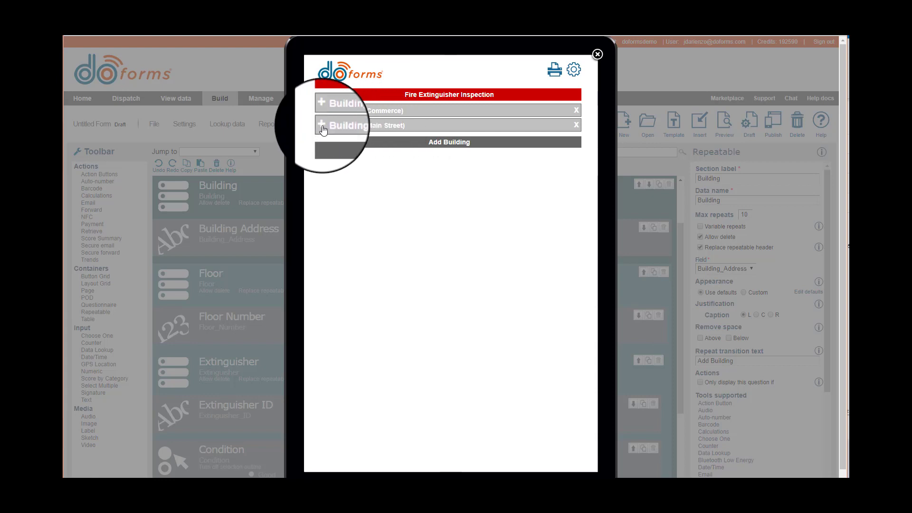
click(322, 110)
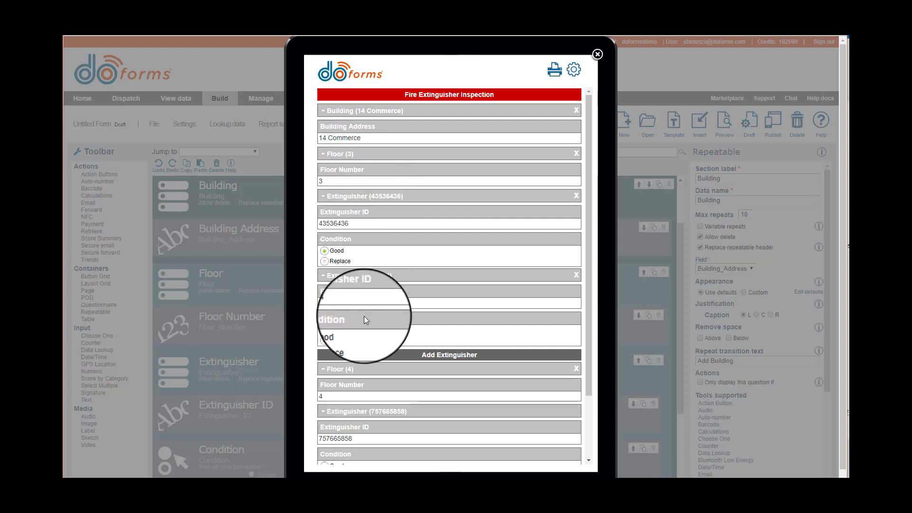
click(597, 55)
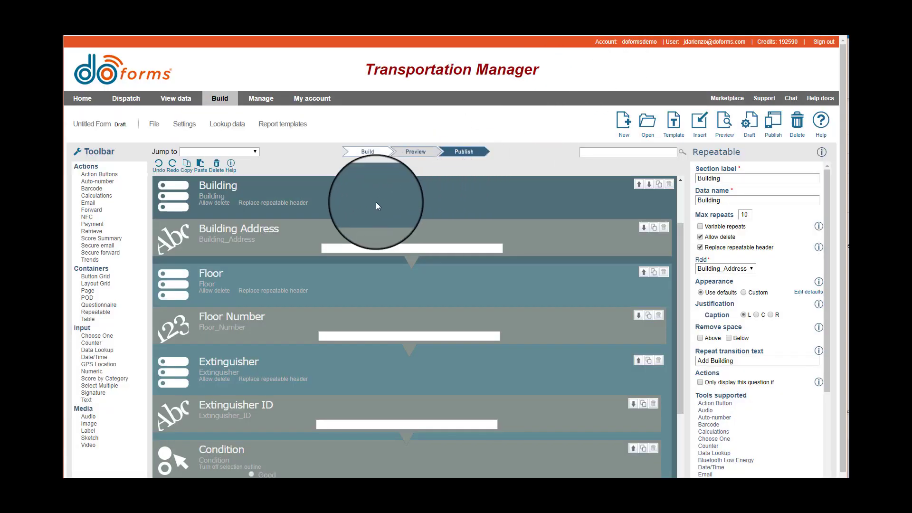
Review the Building Address question and the replacement header fields of the Building, Floor and Extinguisher repeatables.
scroll(330, 206, up, 2)
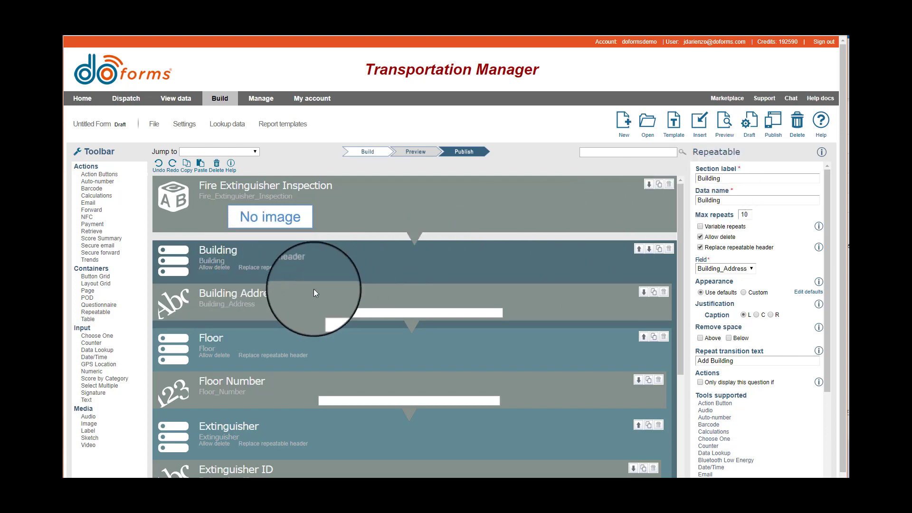
click(283, 303)
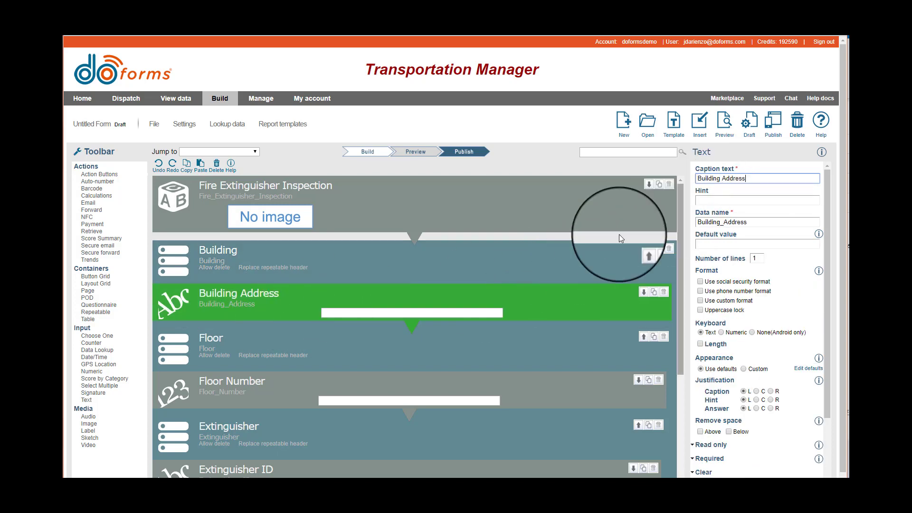
click(454, 266)
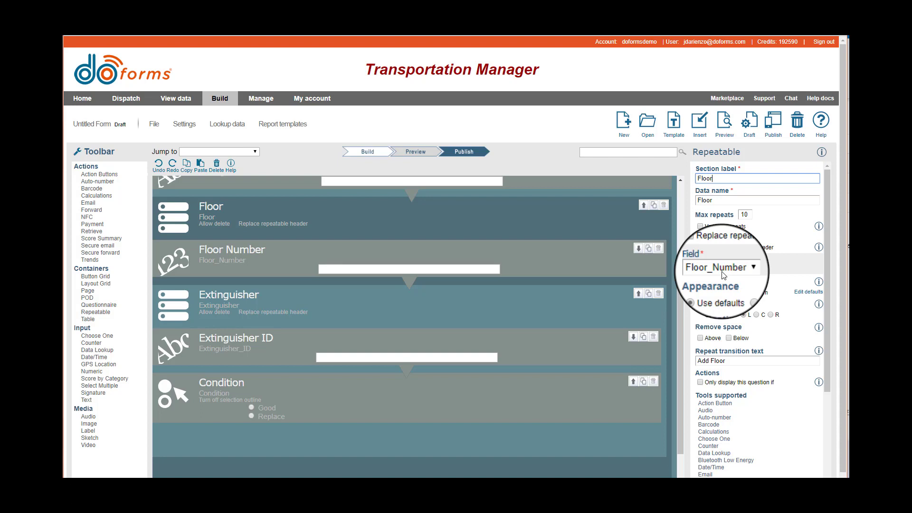
click(297, 304)
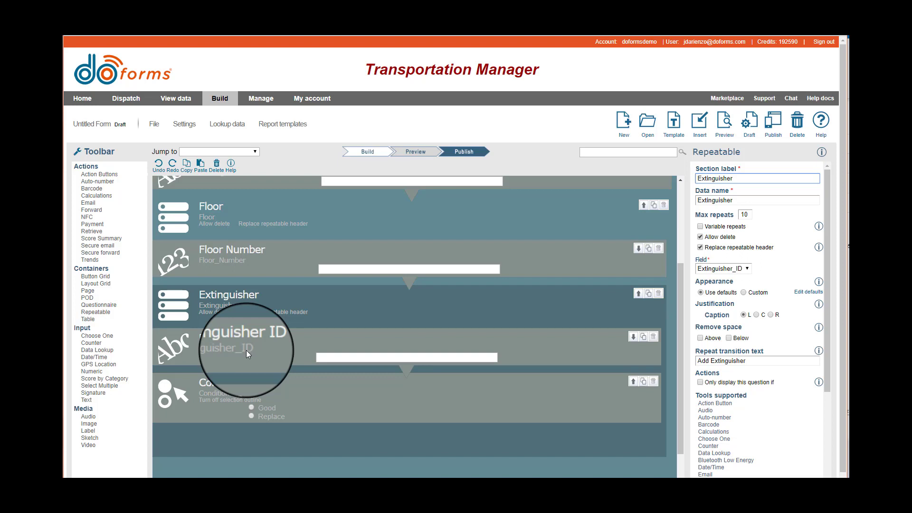
Preview the form again, fill in the building's street address and collapse the building section to check its header.
click(418, 155)
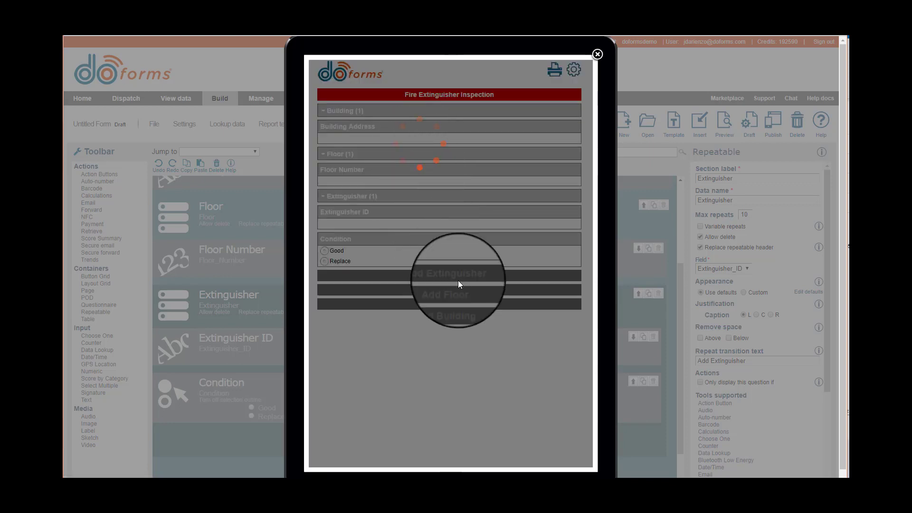
click(352, 138)
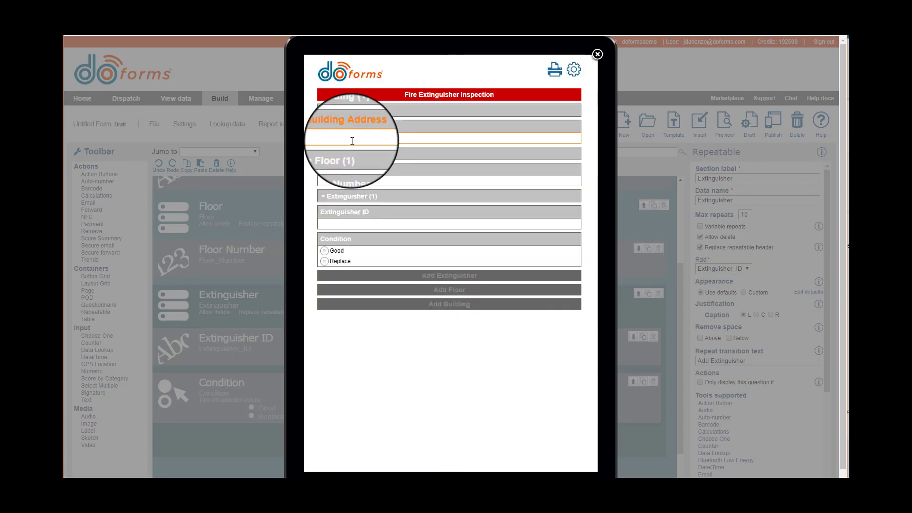
text(14 Commerce Drive)
click(342, 179)
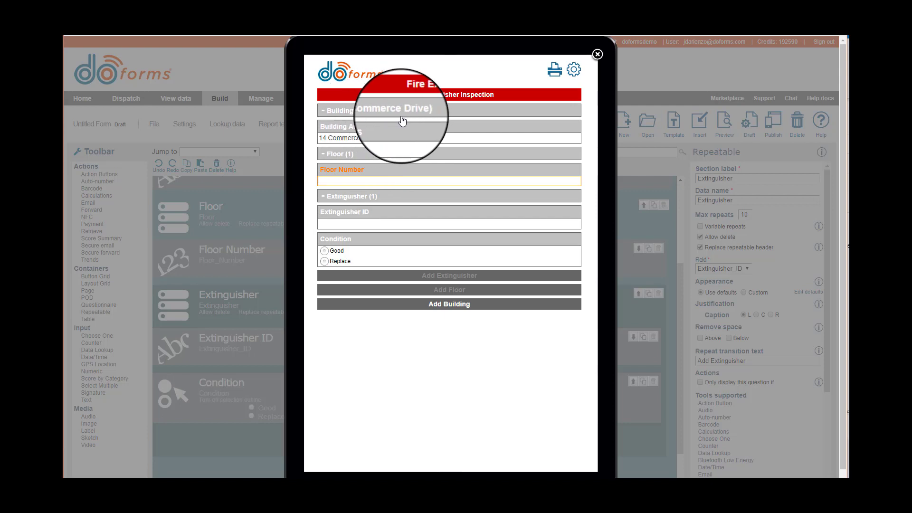
click(324, 112)
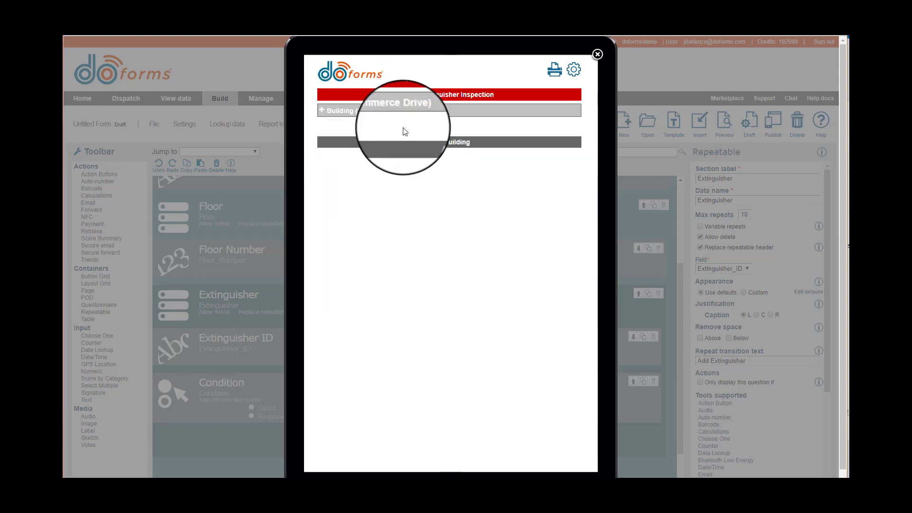